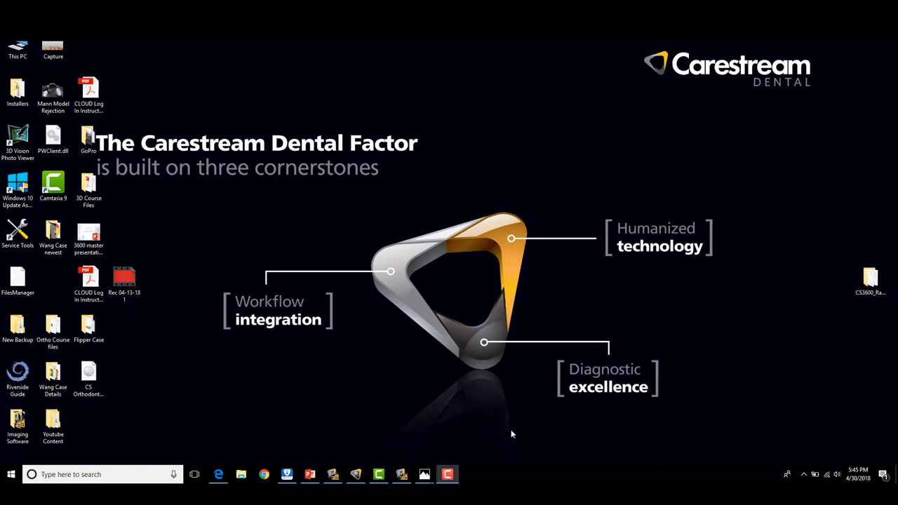
Step: Open the Mann Model Rejection teeth image from the Photos taskbar preview
mouse_move(424, 474)
left_click(416, 448)
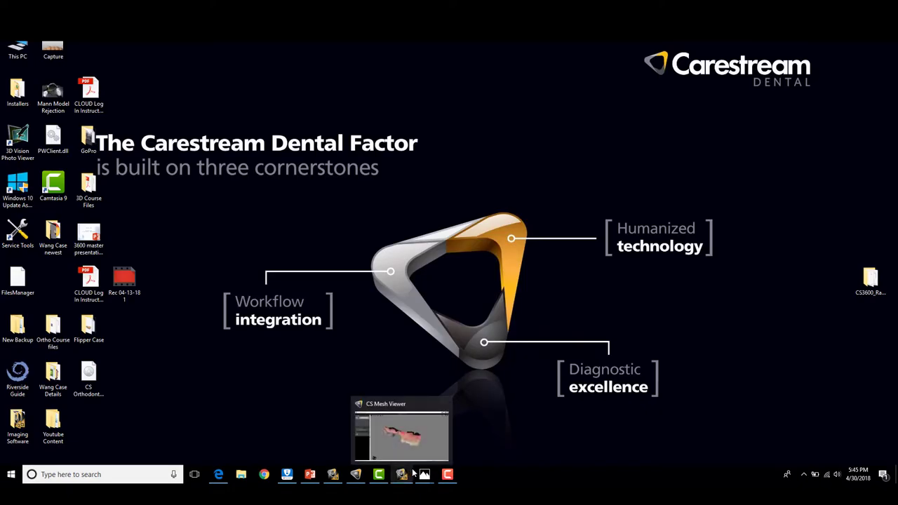
Step: Bring the CT image annotated 'Stitching Issue caused pull in the model' to the front
mouse_move(446, 474)
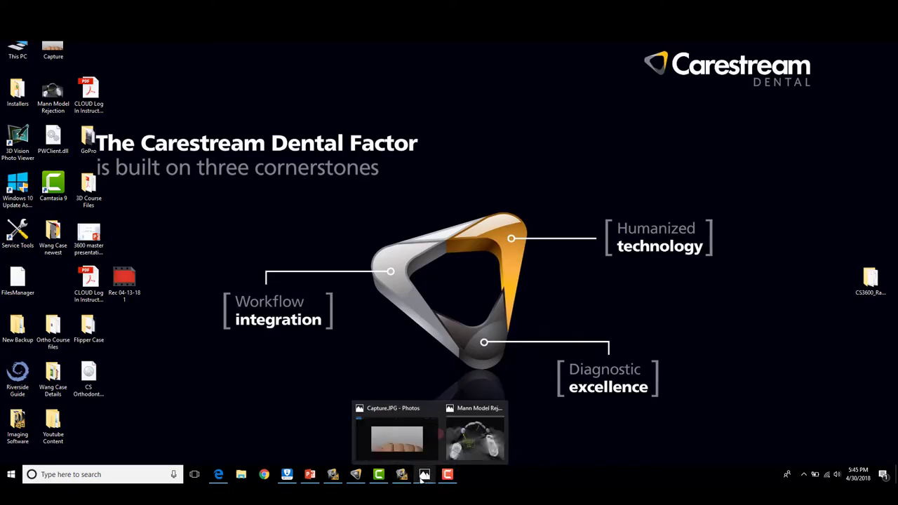
left_click(453, 443)
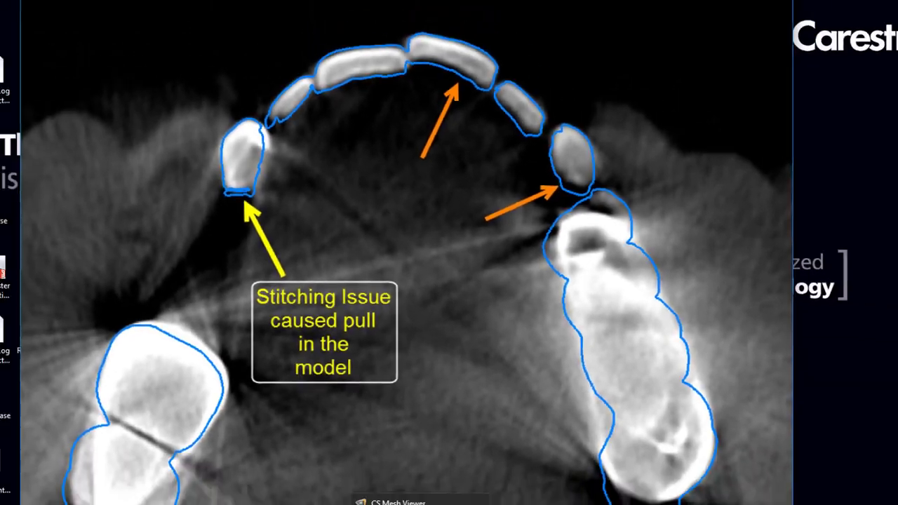
Step: Switch to CS MeshViewer and orbit the dental mesh toward an occlusal view
mouse_move(401, 503)
left_click(408, 481)
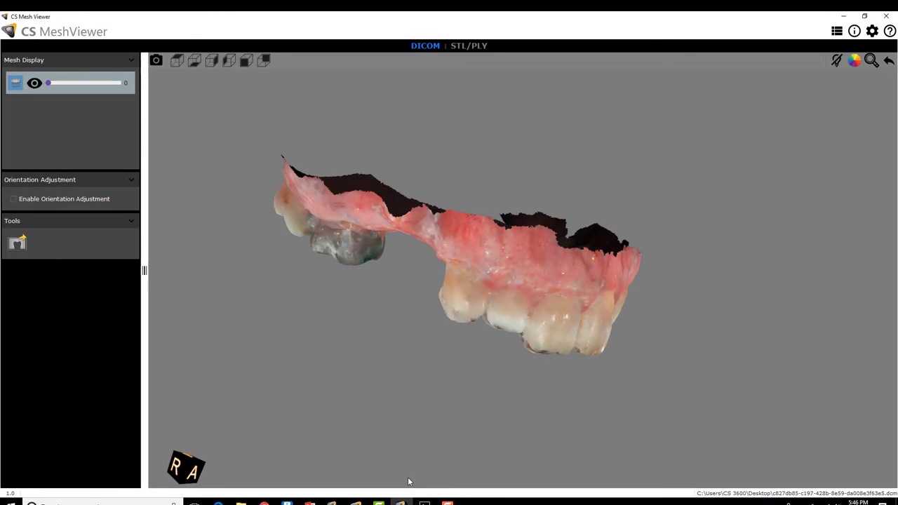
left_click_drag(447, 398, 634, 292)
left_click_drag(579, 307, 635, 260)
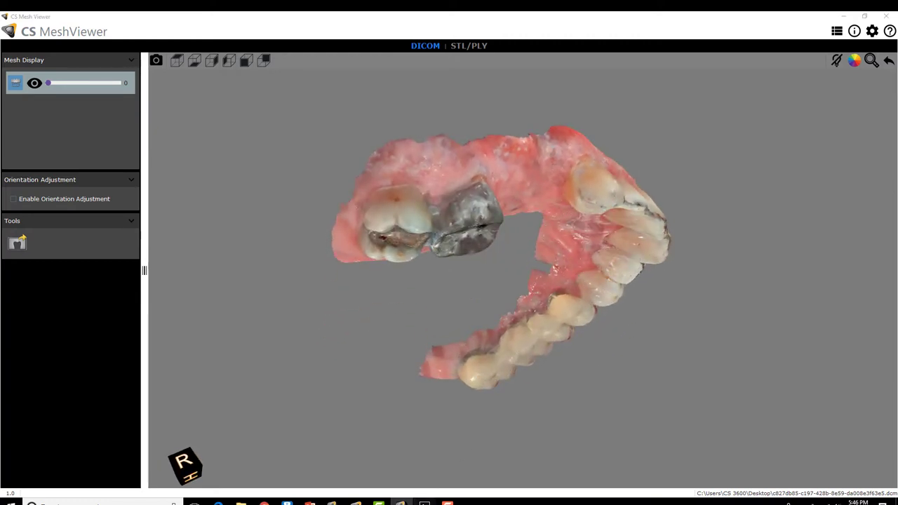
Step: Compare with the stitching-error CT image, then rotate, zoom and tilt the mesh to show the teeth
mouse_move(424, 502)
left_click(389, 460)
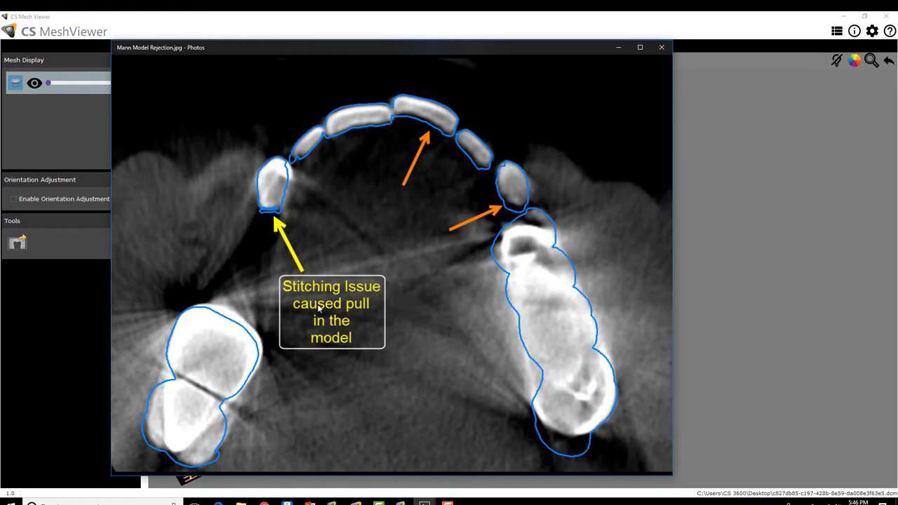
mouse_move(424, 502)
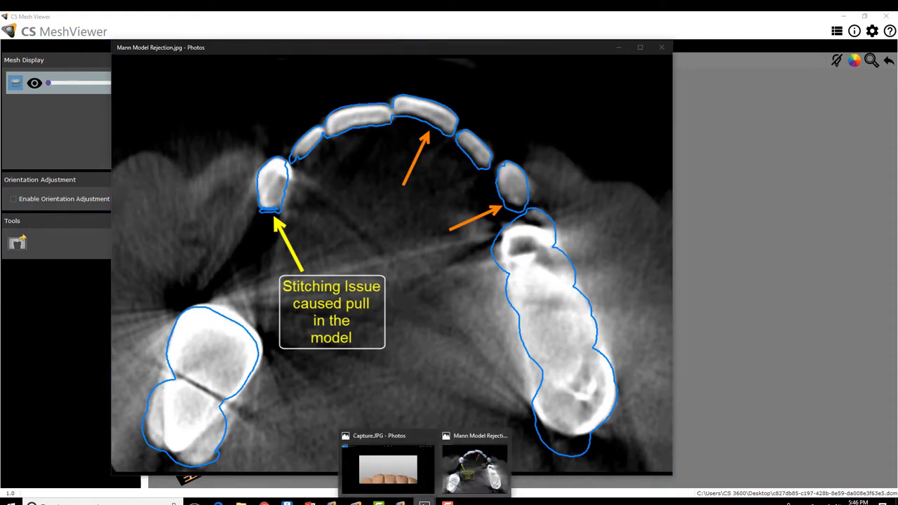
left_click(400, 502)
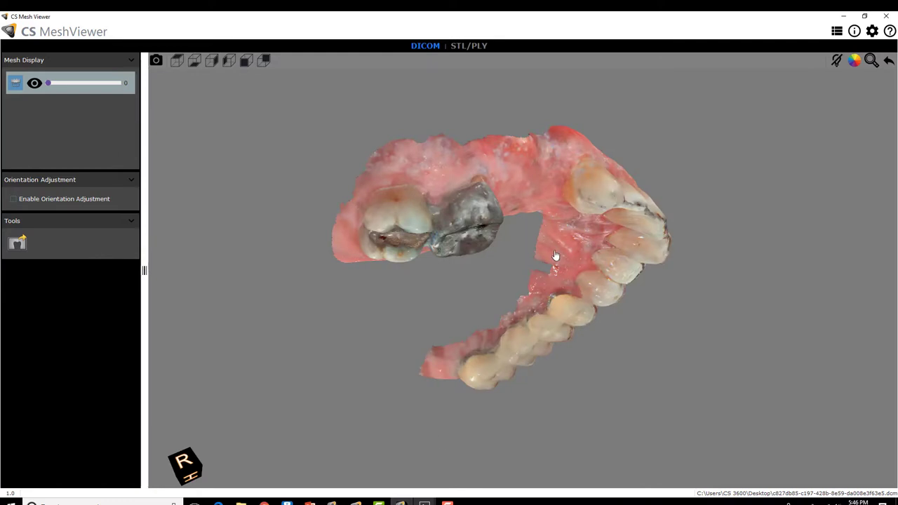
left_click_drag(556, 254, 633, 238)
scroll(631, 239, "up", 5)
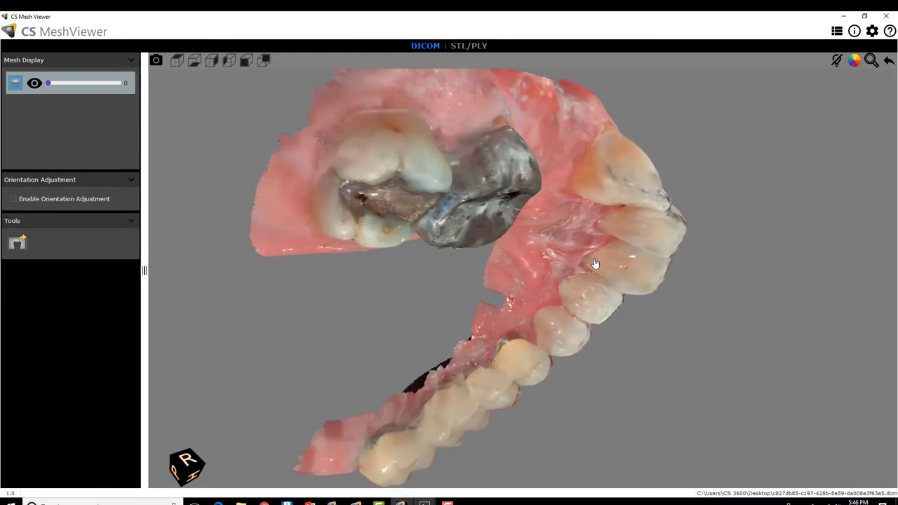
left_click_drag(596, 261, 500, 262)
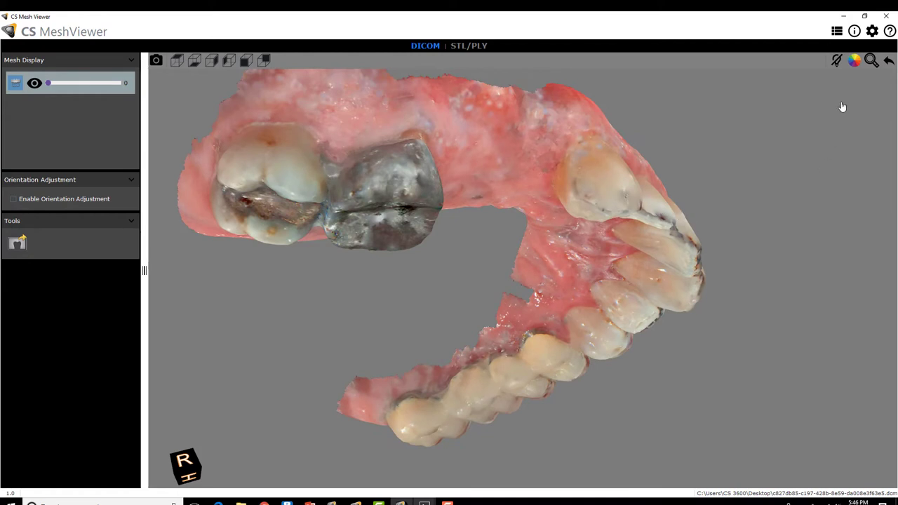
Step: Turn on shaded lighting for the dental mesh with the Light Switch toggle
left_click(836, 62)
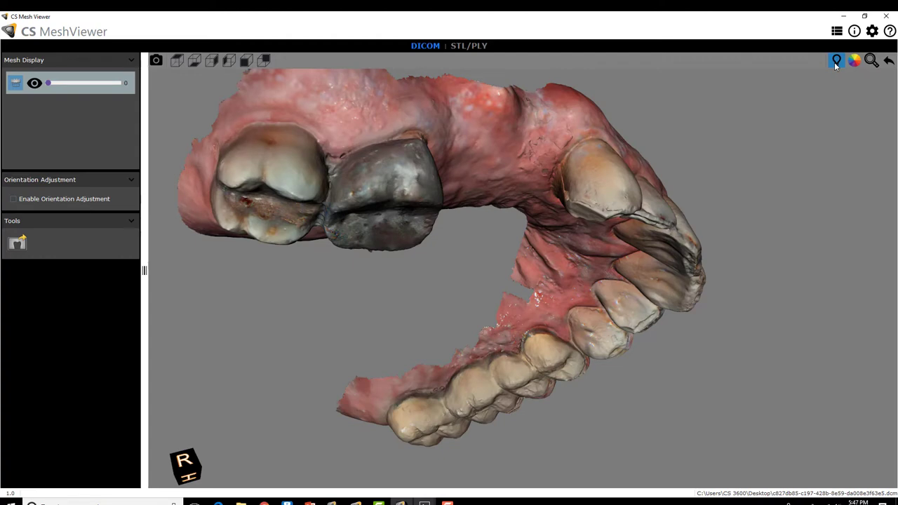
left_click(834, 62)
left_click(834, 62)
Step: Rotate and zoom the mesh in on a front incisor to inspect its edge
left_click_drag(651, 188, 634, 216)
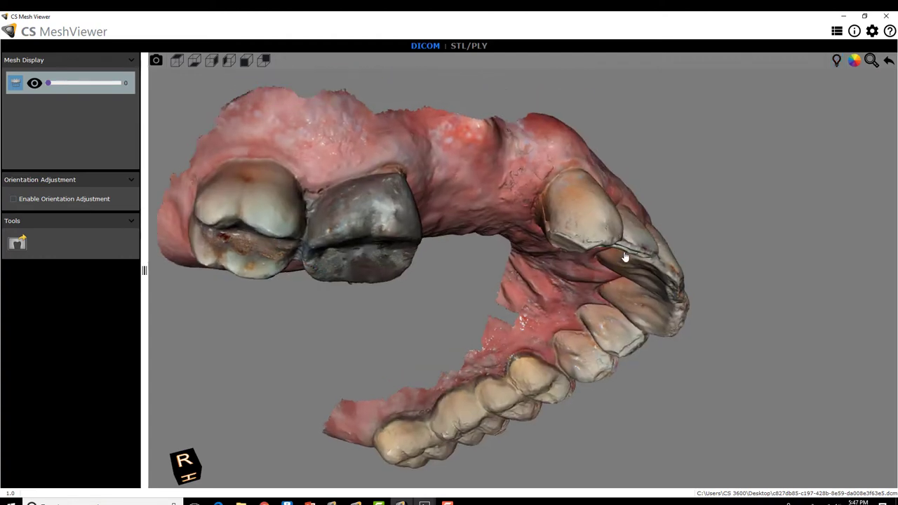
scroll(625, 258, "up", 6)
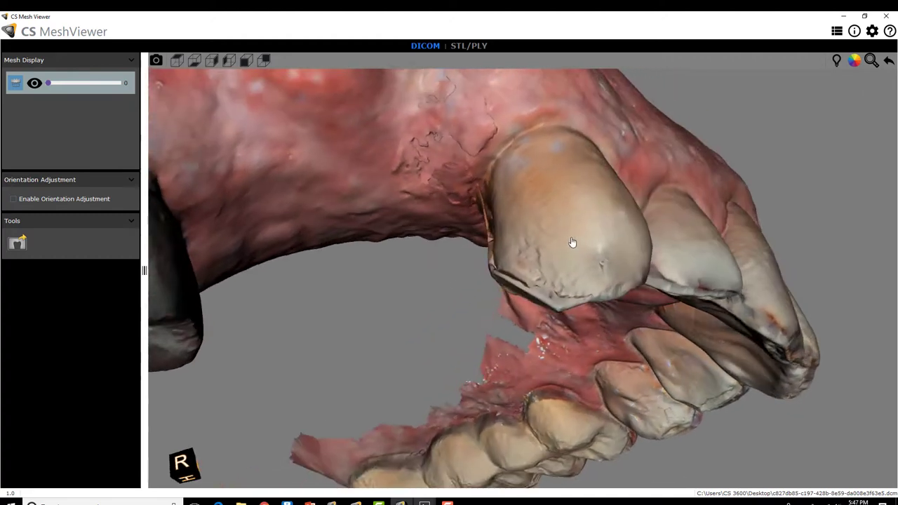
scroll(593, 247, "up", 4)
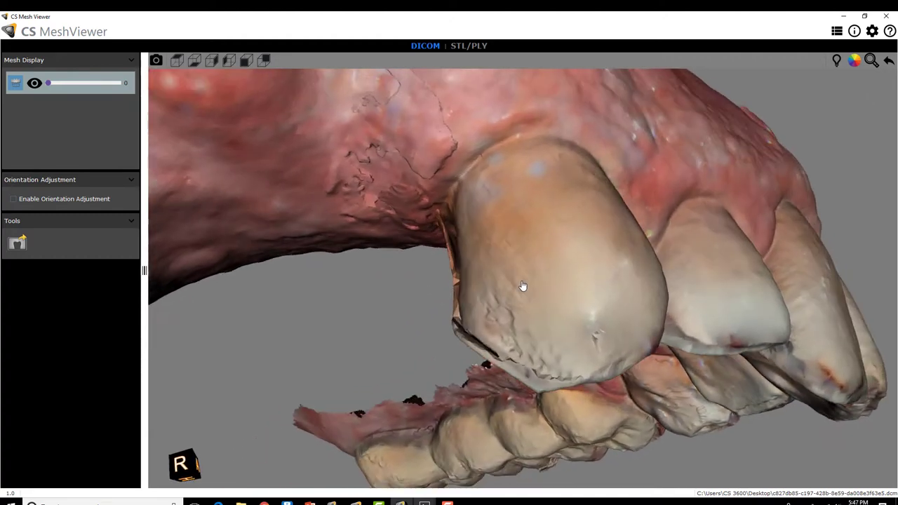
left_click_drag(523, 285, 555, 265)
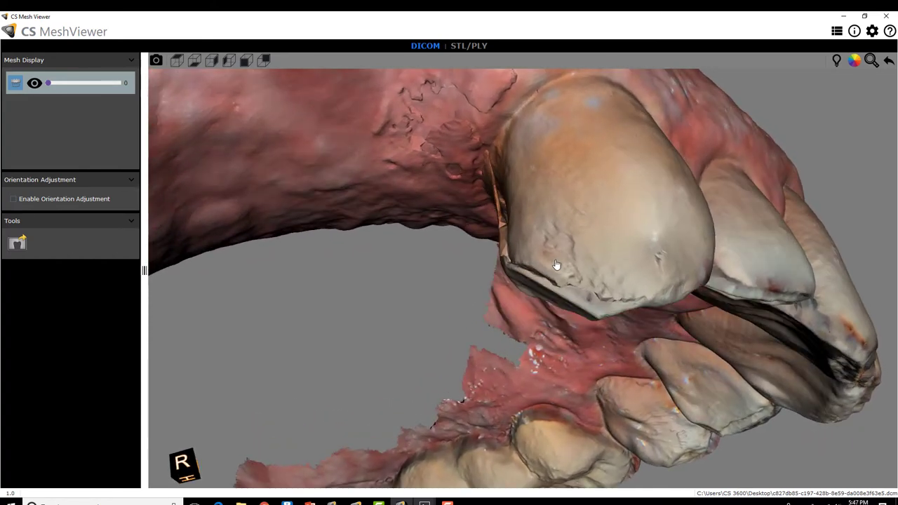
left_click_drag(558, 285, 548, 336)
Step: Briefly bring up the stitching-error CT image again, then minimize it
mouse_move(424, 502)
left_click(494, 430)
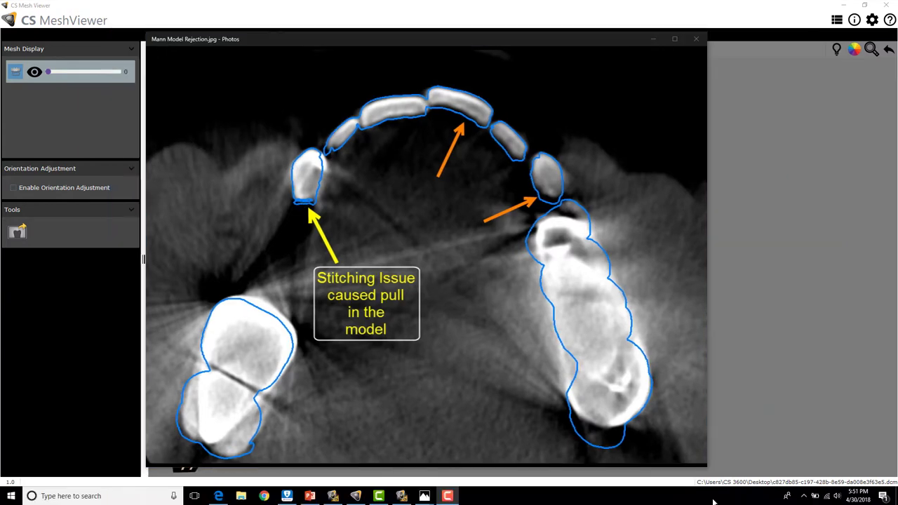
left_click(653, 40)
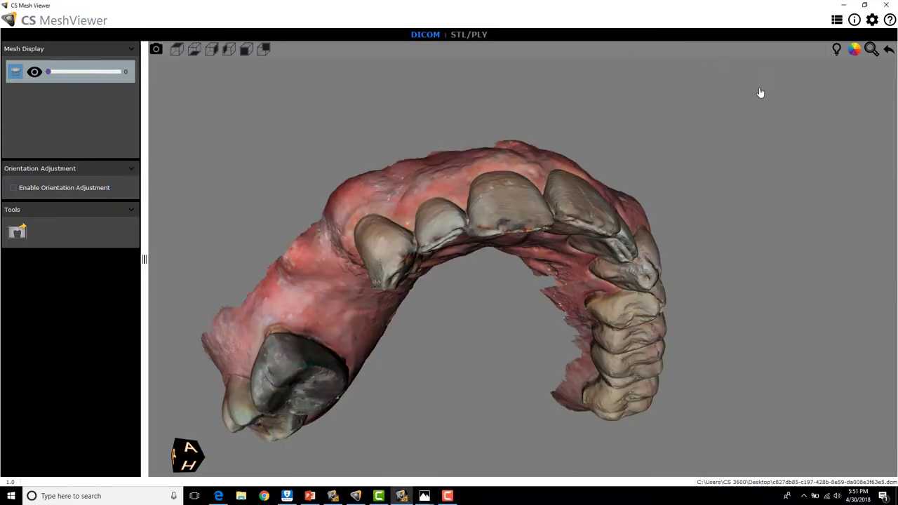
Step: Turn off the colour texture and rotate and zoom around the plain grey arch mesh
left_click(853, 50)
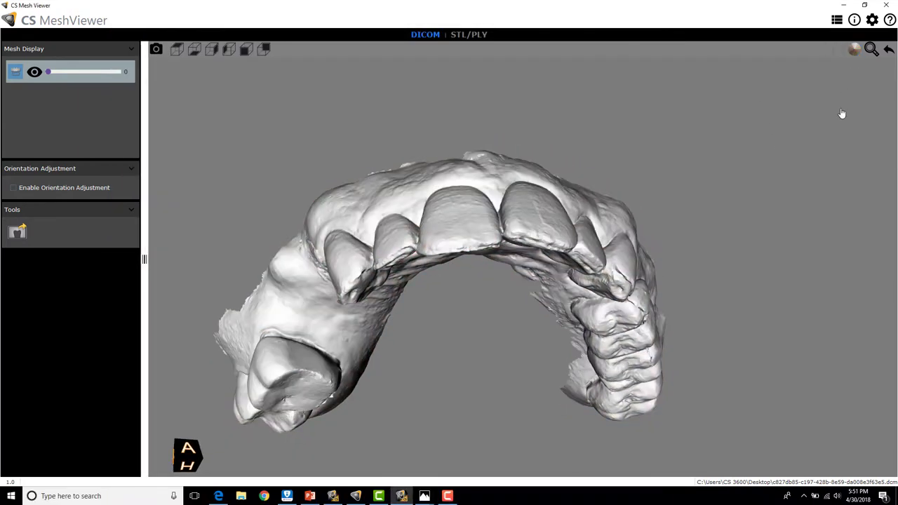
left_click_drag(772, 173, 714, 267)
scroll(672, 266, "up", 3)
left_click_drag(569, 232, 571, 257)
scroll(692, 258, "up", 3)
scroll(690, 260, "down", 5)
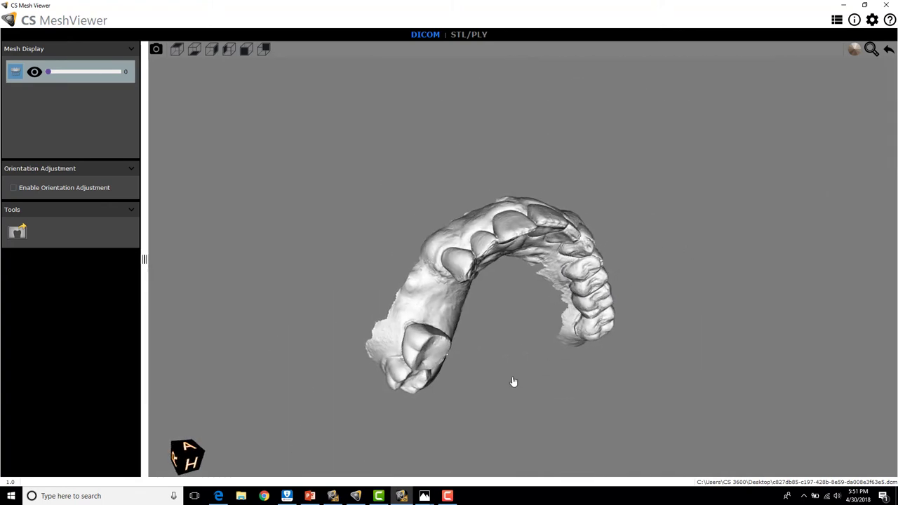
Step: Tilt the lower-arch scan in CS IO 3D Acquisition toward an occlusal view
left_click_drag(482, 406, 437, 393)
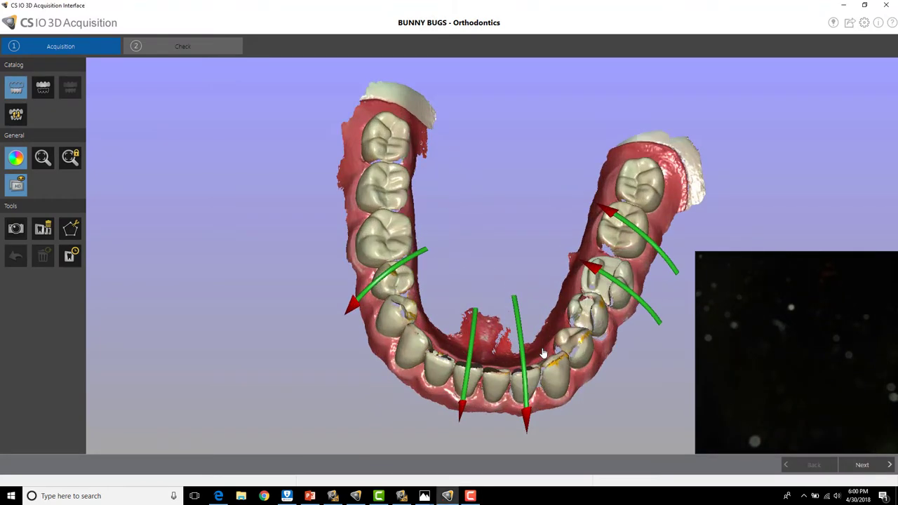
Step: Orbit and zoom the lower-arch scan to examine the rough incisal edges from front and top
left_click_drag(428, 358, 516, 341)
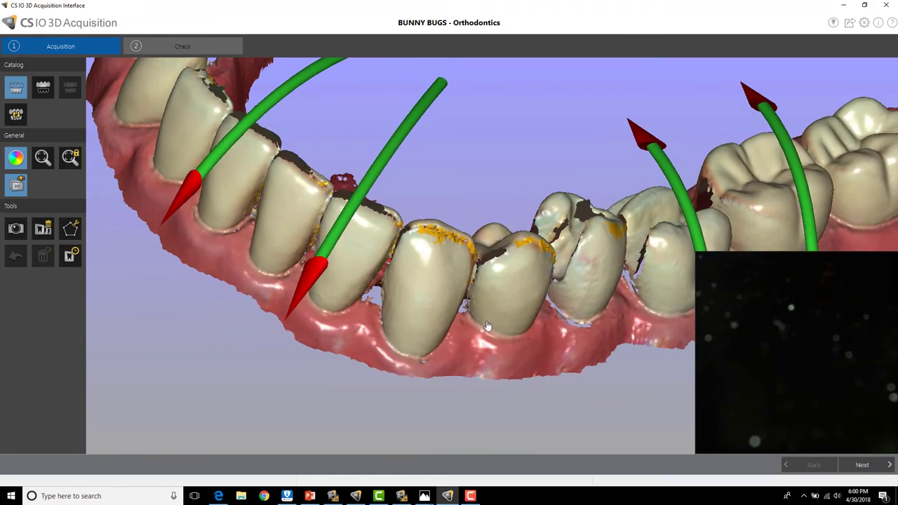
left_click_drag(399, 227, 458, 248)
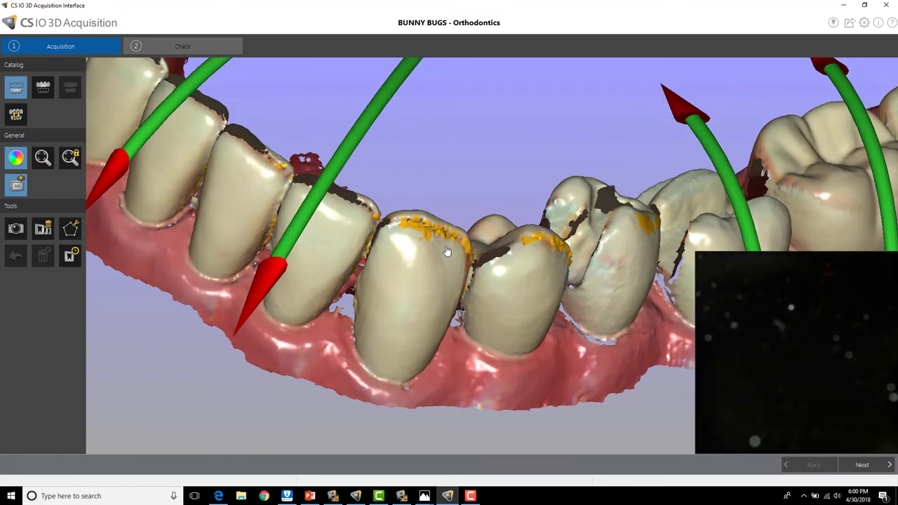
mouse_move(414, 273)
left_mouse_down()
mouse_move(357, 280)
mouse_move(403, 278)
left_mouse_up()
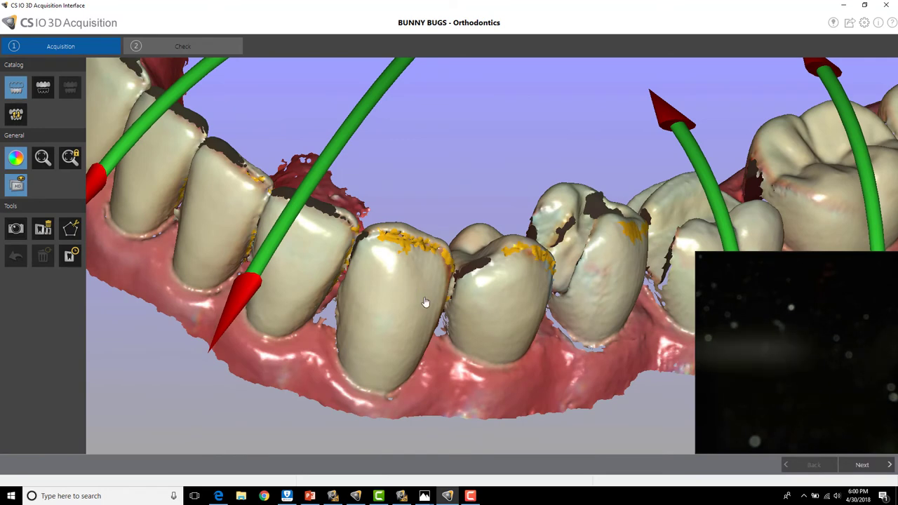
scroll(424, 302, "down", 3)
left_click_drag(317, 316, 387, 406)
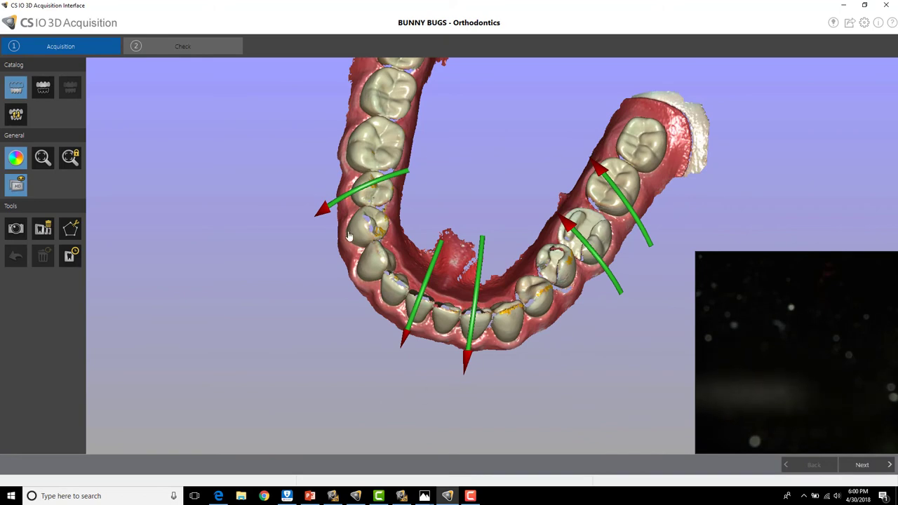
left_click_drag(569, 352, 493, 403)
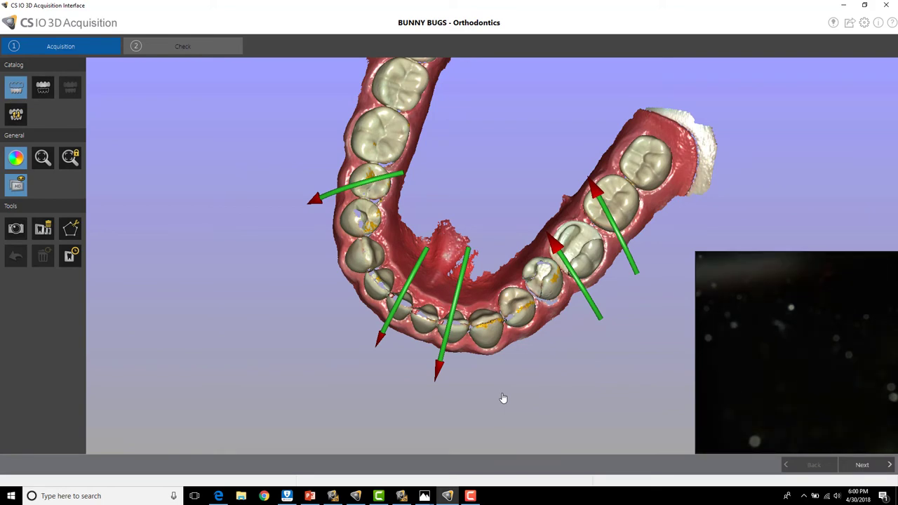
left_click_drag(503, 398, 495, 343)
scroll(489, 343, "up", 3)
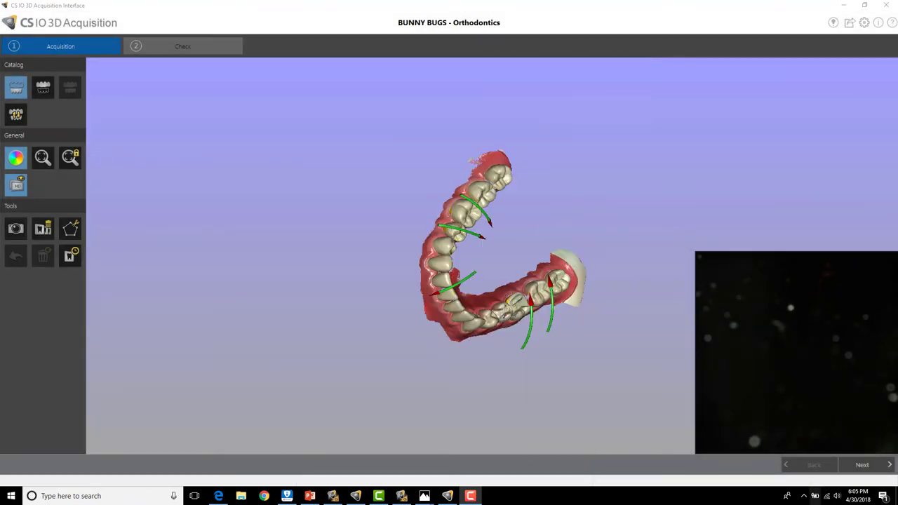
Step: Delete all acquired data, confirm with Yes, and review the rescanned lower arch from the front
left_click(41, 226)
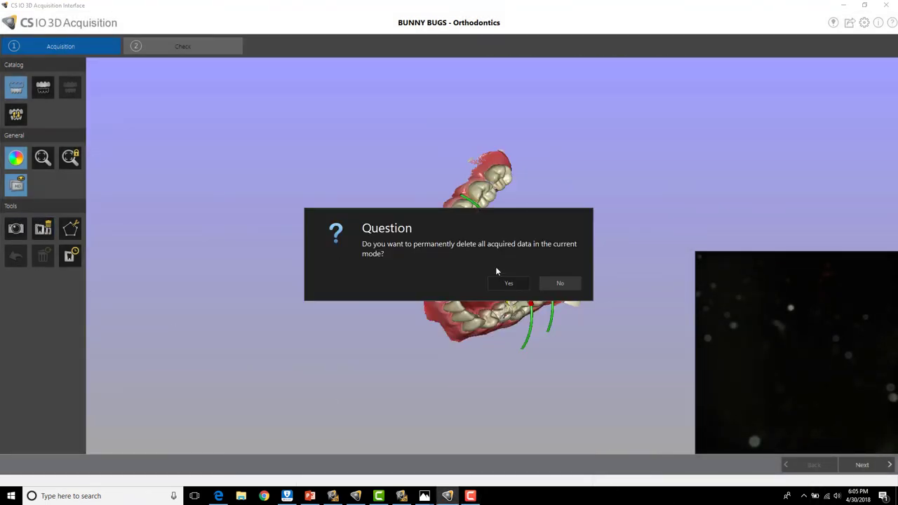
left_click(509, 284)
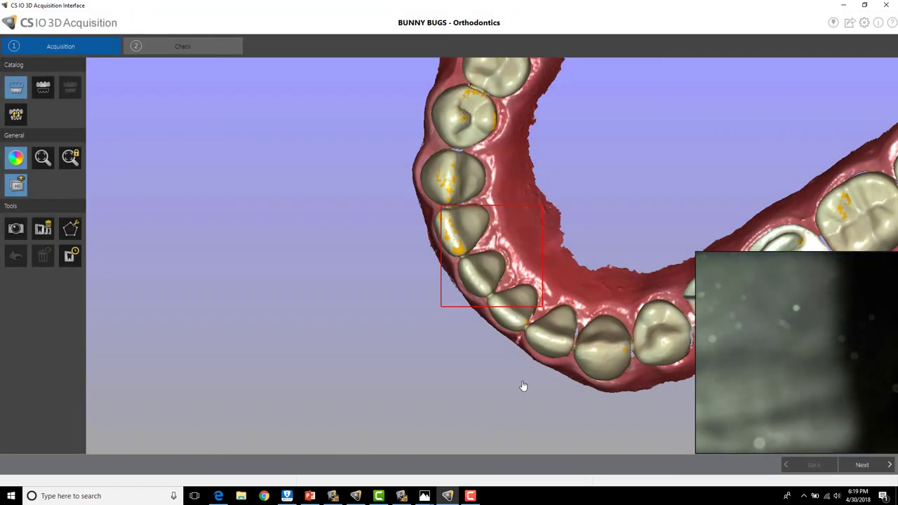
left_click_drag(504, 411, 587, 297)
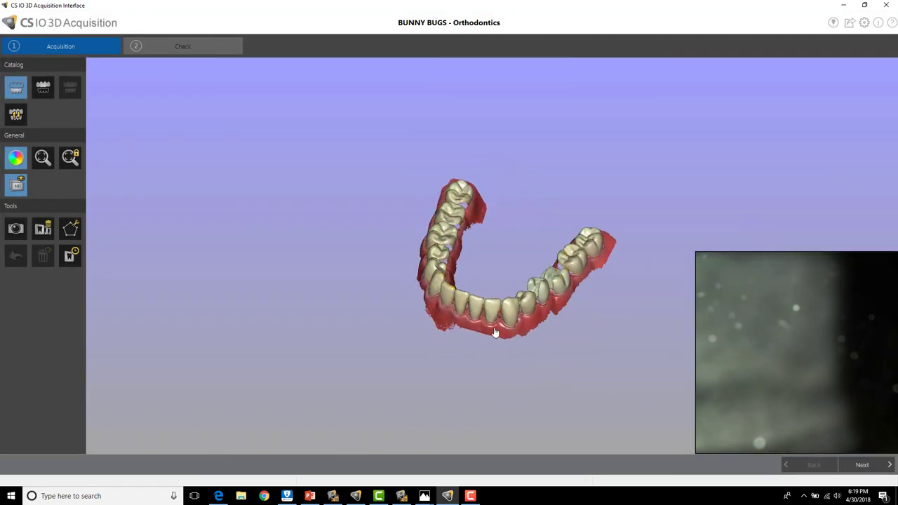
scroll(449, 327, "up", 5)
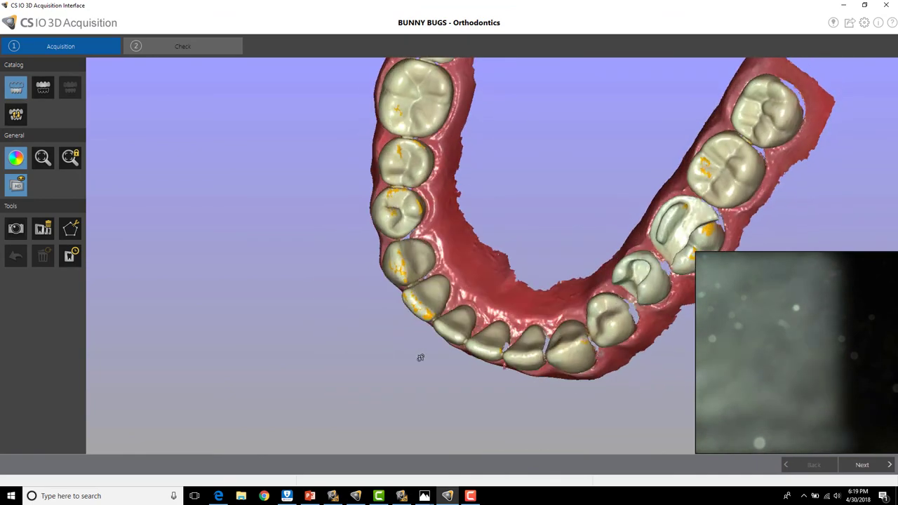